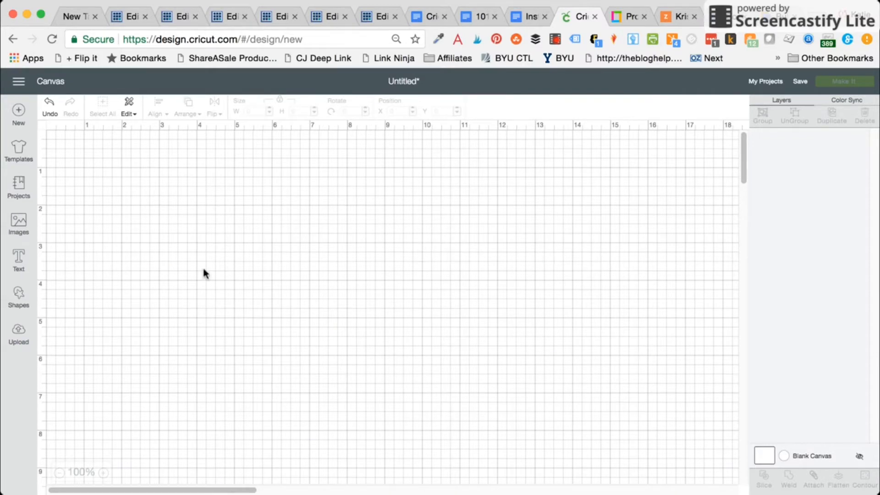
# Insert a square near the canvas's upper-left corner and enlarge it to 11.5 inches per side
pyautogui.click(19, 297)
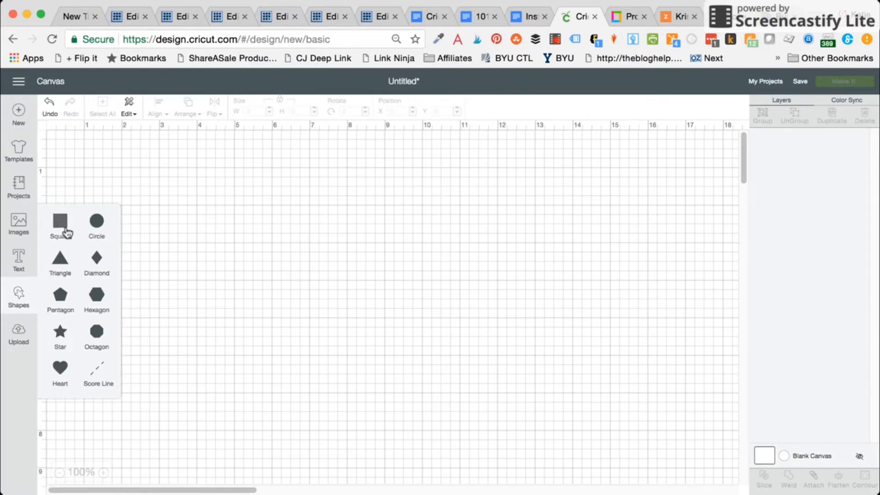
pyautogui.click(67, 232)
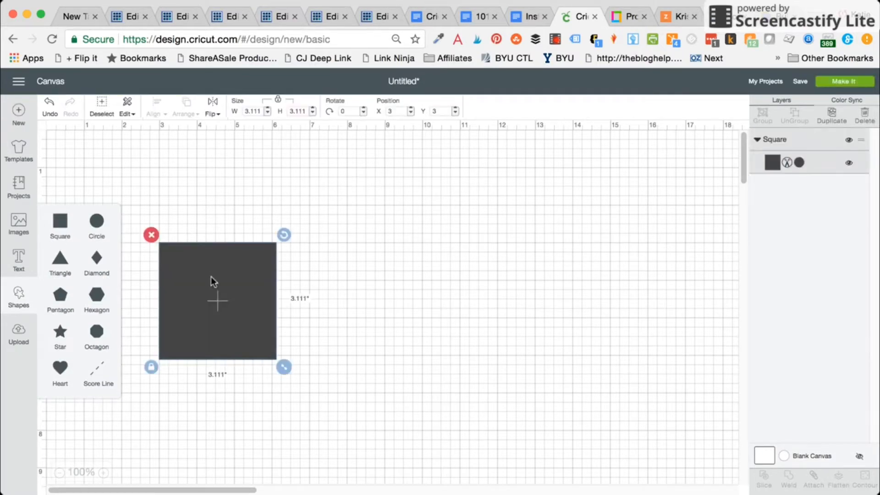
pyautogui.moveTo(230, 320); pyautogui.dragTo(115, 218)
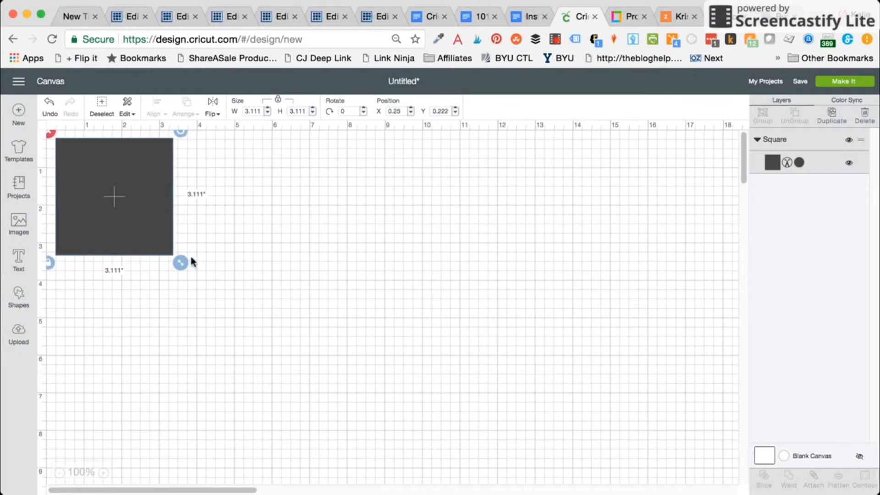
pyautogui.moveTo(182, 262); pyautogui.dragTo(733, 210)
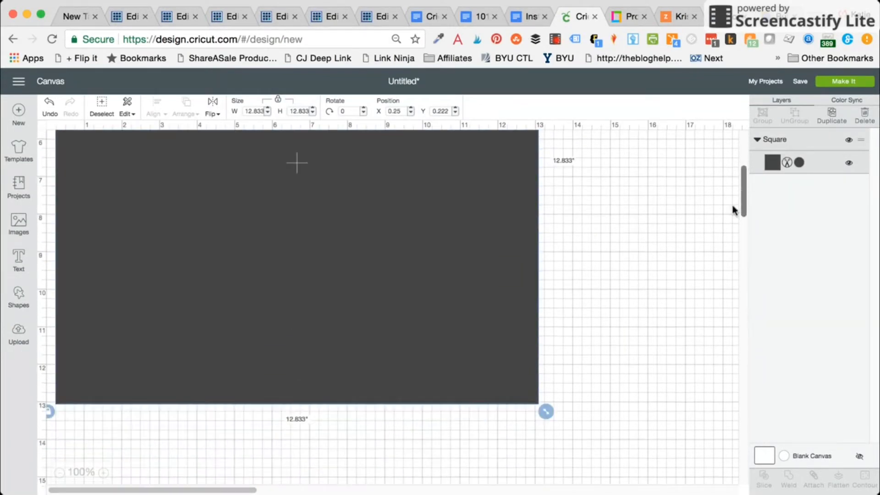
pyautogui.moveTo(546, 415); pyautogui.dragTo(496, 364)
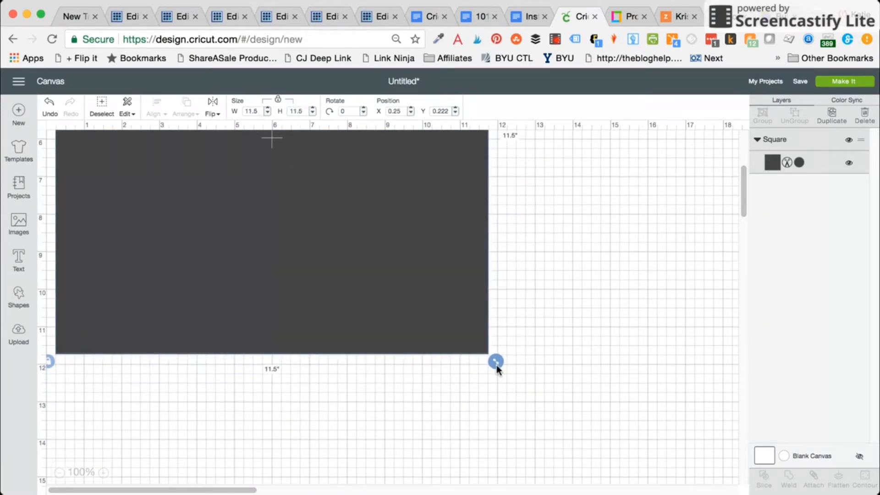
# Change the large square's color to Cream
pyautogui.click(799, 163)
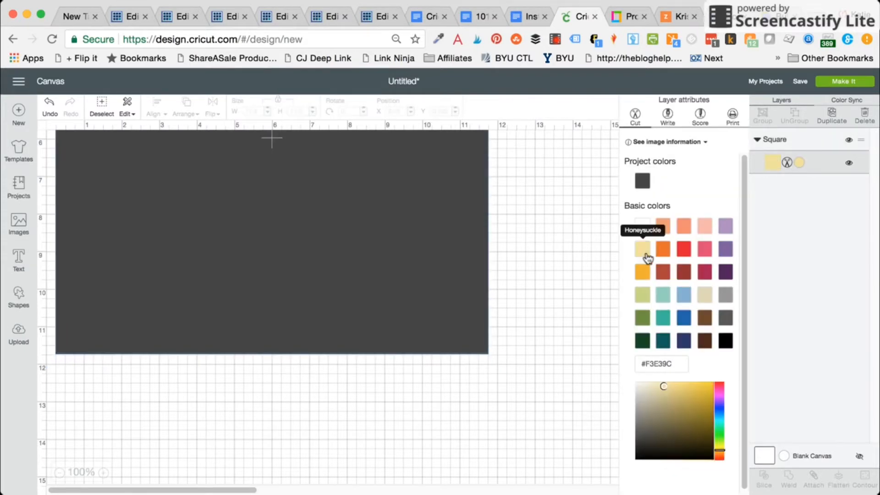
pyautogui.click(644, 253)
pyautogui.click(712, 290)
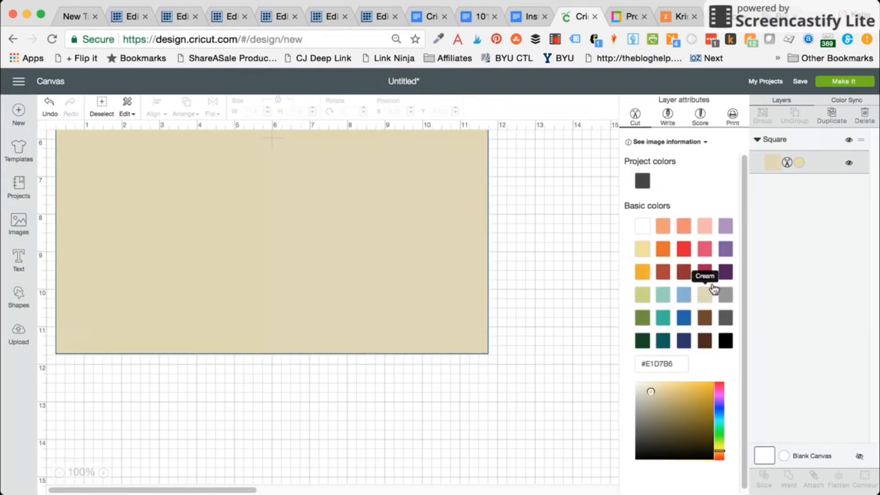
pyautogui.click(590, 249)
# Add a second square, reshape it with unlocked proportions to about 1.75 × 2.125 inches in the cream square's upper-left corner, and relock its proportions
pyautogui.moveTo(746, 221); pyautogui.dragTo(738, 177)
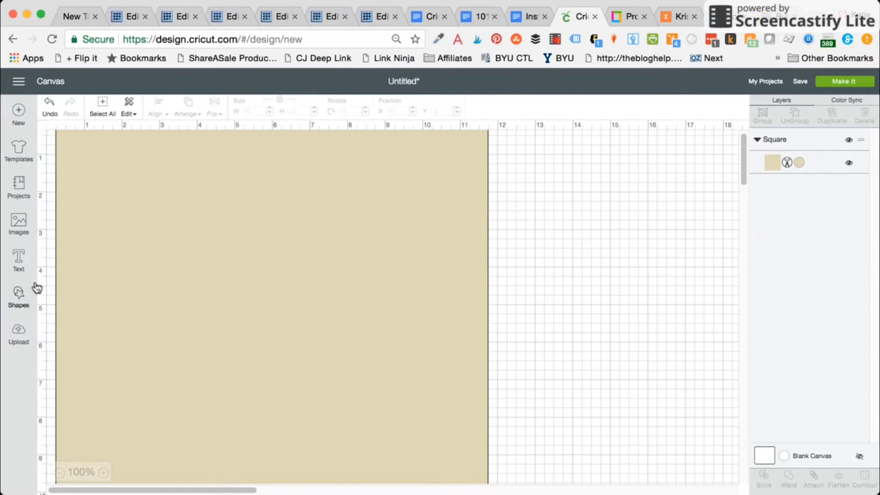
pyautogui.click(19, 295)
pyautogui.click(61, 224)
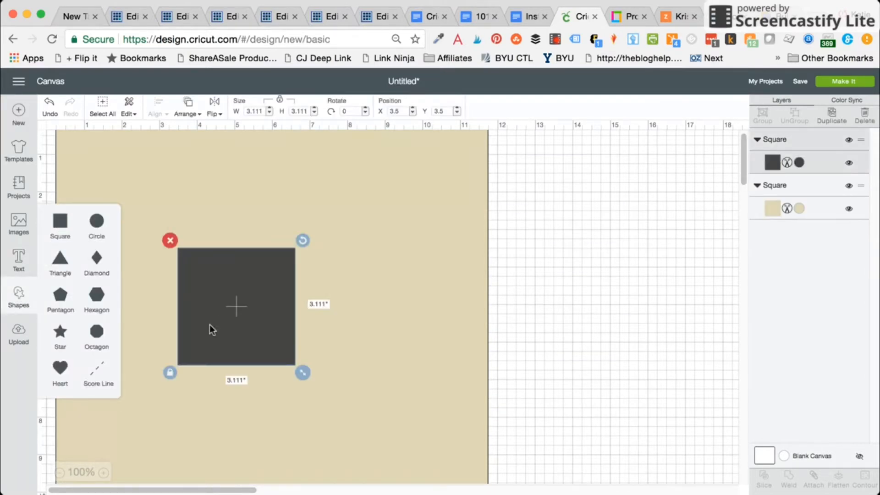
pyautogui.click(207, 348)
pyautogui.click(171, 373)
pyautogui.moveTo(205, 328); pyautogui.dragTo(192, 222)
pyautogui.moveTo(290, 292); pyautogui.dragTo(239, 265)
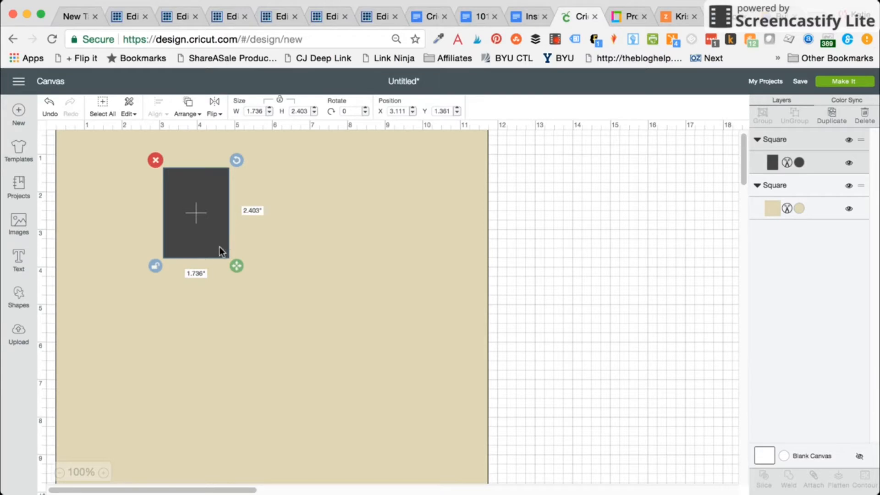
pyautogui.moveTo(219, 247); pyautogui.dragTo(137, 223)
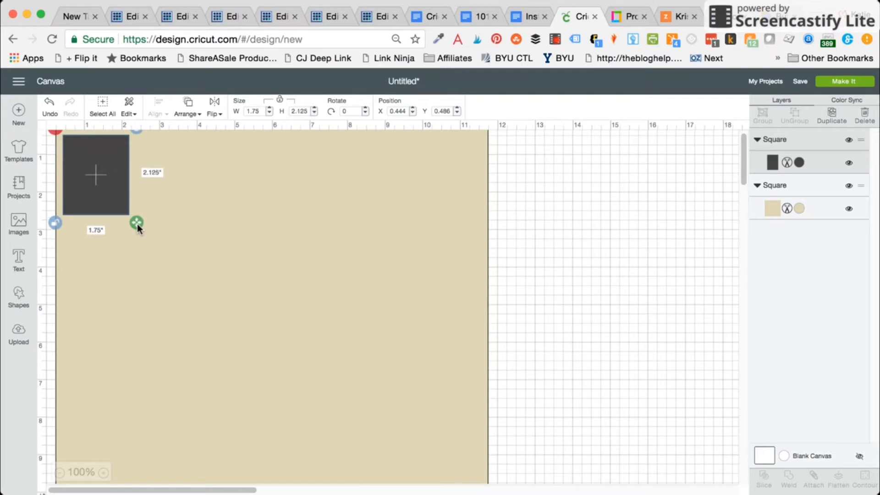
pyautogui.click(58, 224)
# Copy the small dark rectangle and place the pasted duplicate just right of the original, aligned along the top
pyautogui.rightClick(115, 194)
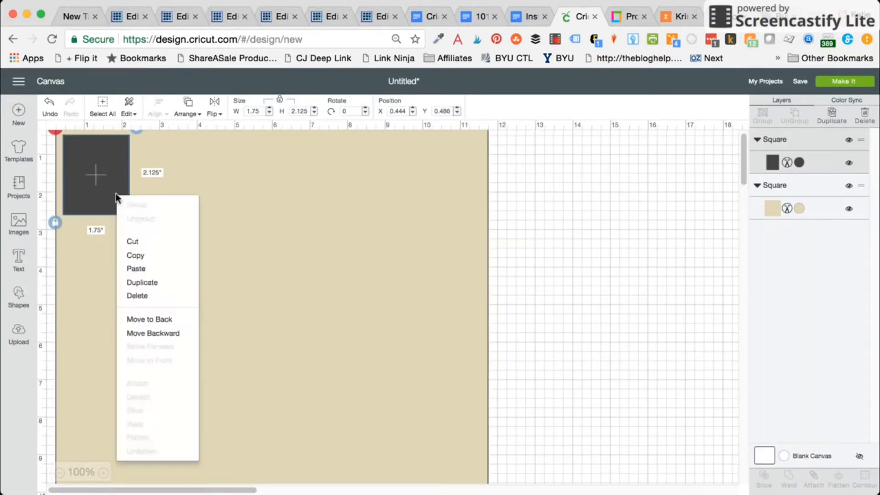
pyautogui.click(143, 256)
pyautogui.rightClick(187, 220)
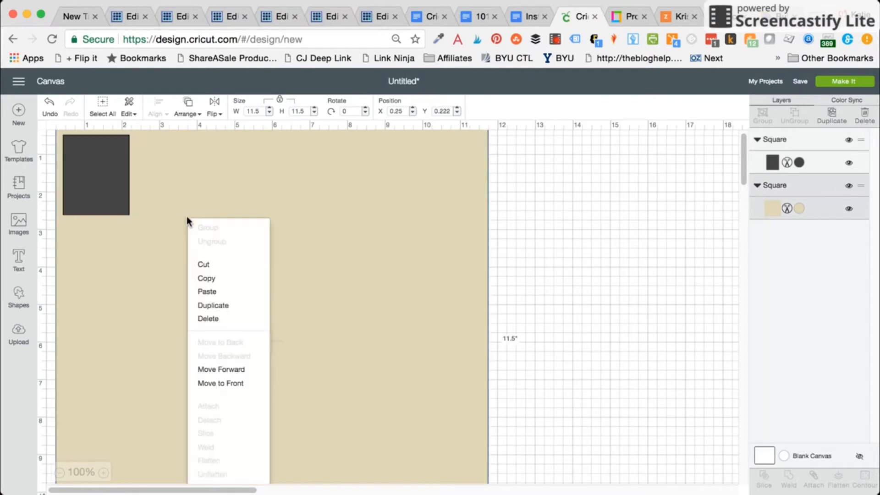
pyautogui.click(232, 292)
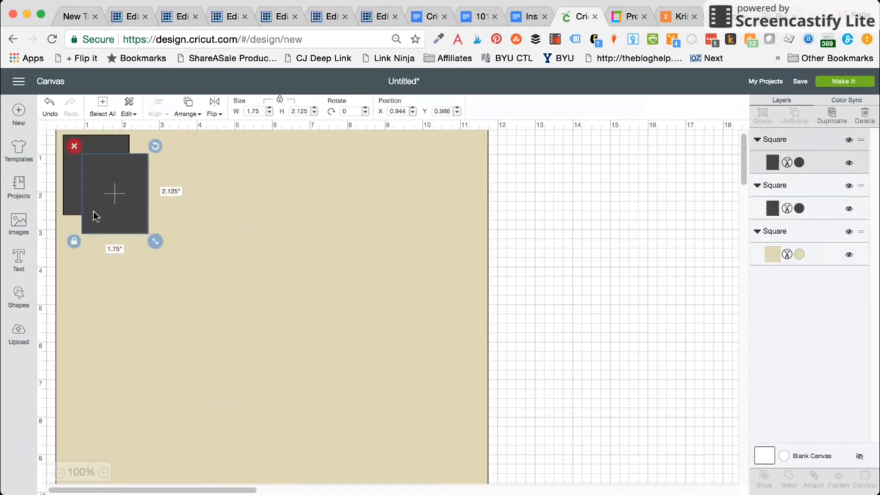
pyautogui.moveTo(94, 211); pyautogui.dragTo(147, 193)
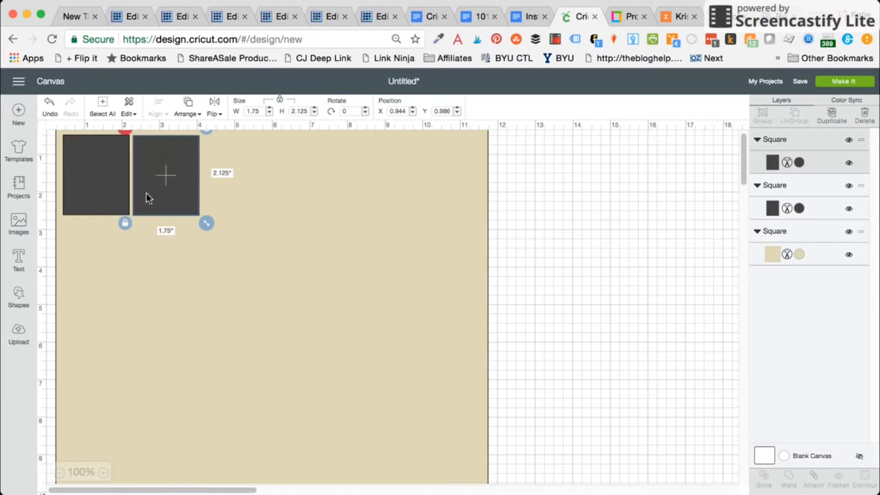
# Paste four more dark rectangles and space them evenly to complete a top row of six across the cream square
pyautogui.press('super+v')
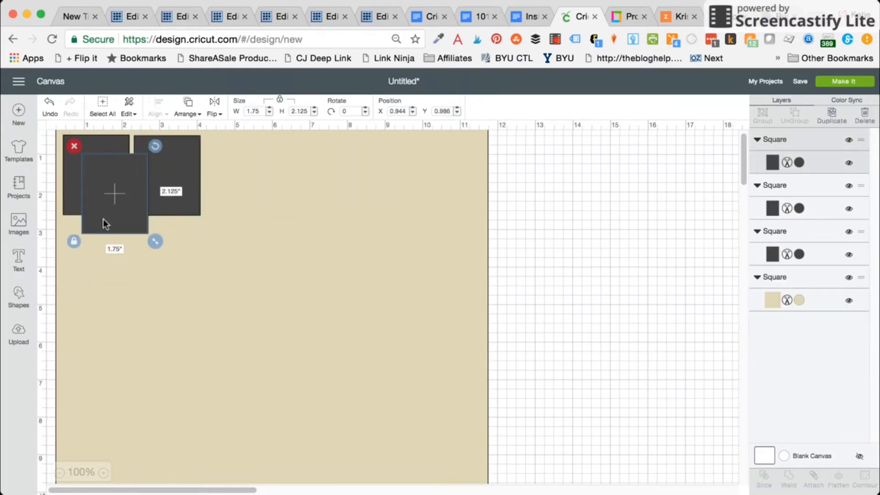
pyautogui.moveTo(103, 218); pyautogui.dragTo(226, 199)
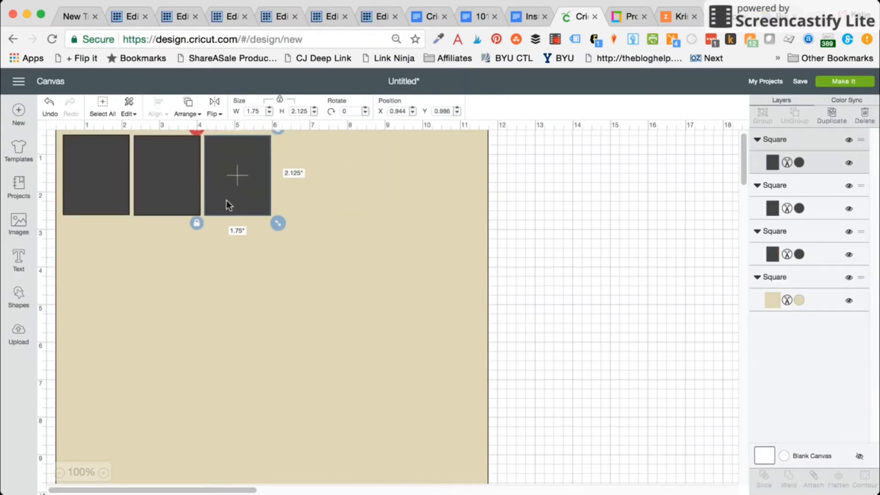
pyautogui.press('super+v')
pyautogui.moveTo(102, 226); pyautogui.dragTo(295, 208)
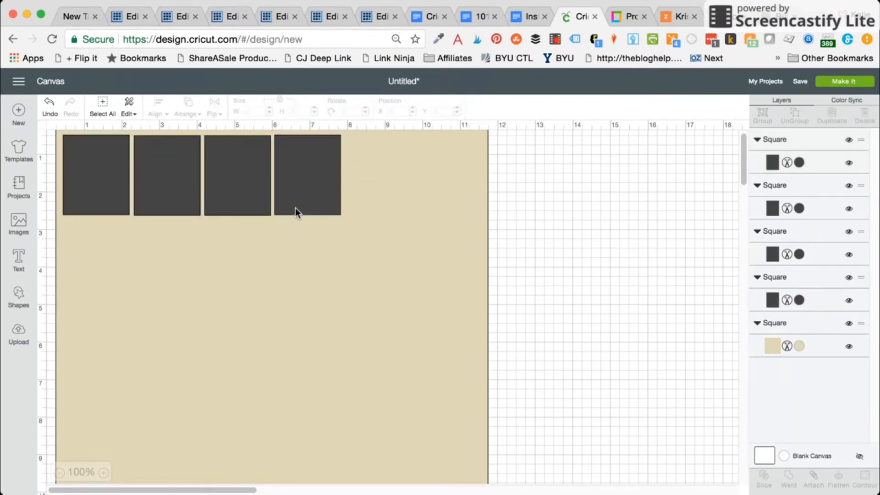
pyautogui.press('super+v')
pyautogui.moveTo(110, 233); pyautogui.dragTo(369, 199)
pyautogui.press('super+v')
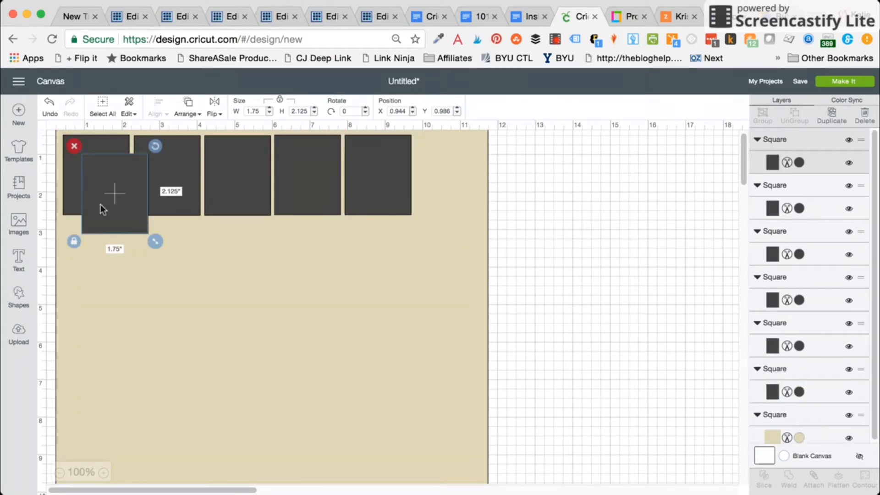
pyautogui.moveTo(101, 205); pyautogui.dragTo(436, 186)
# Copy all six dark rectangles together and place the pasted set as a second row directly beneath the first
pyautogui.press('super+a')
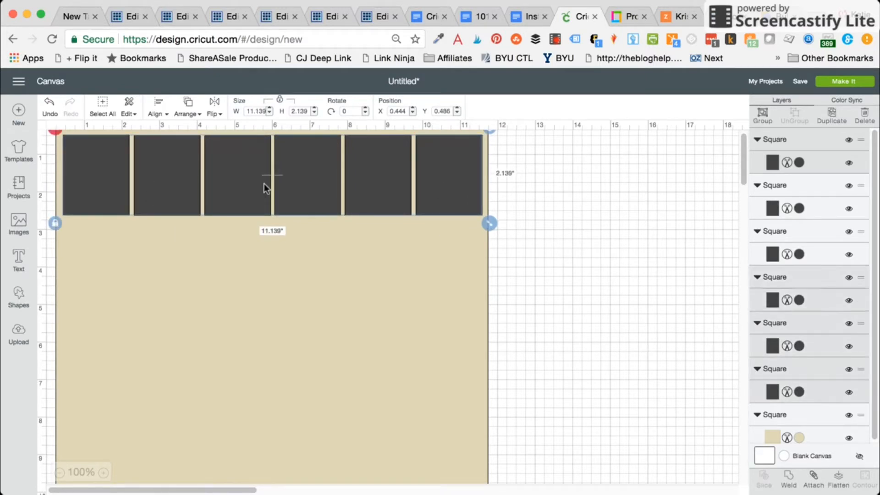
pyautogui.rightClick(293, 172)
pyautogui.click(339, 235)
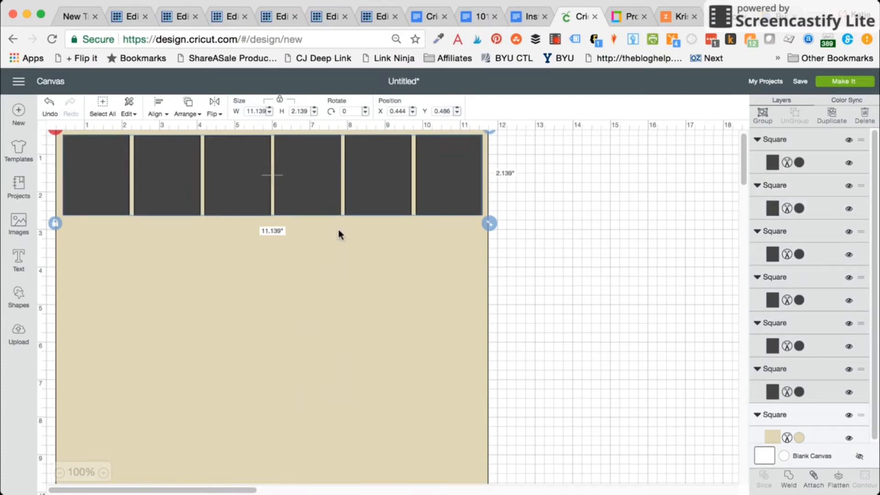
pyautogui.rightClick(298, 227)
pyautogui.click(327, 300)
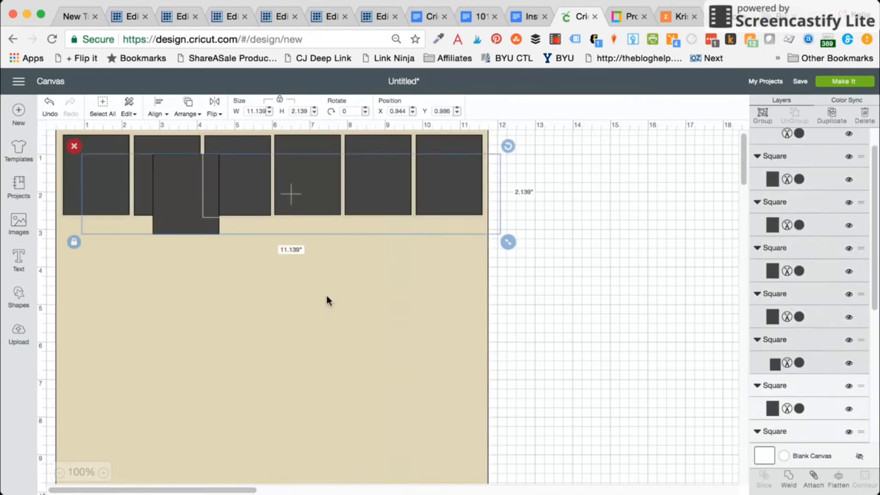
pyautogui.moveTo(276, 200); pyautogui.dragTo(242, 246)
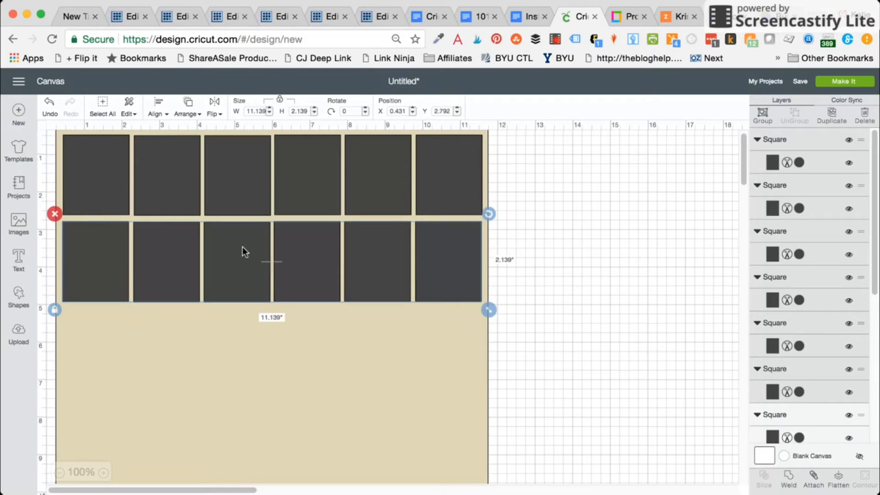
# Paste the six-rectangle row again and align it beneath the second row as the third row
pyautogui.rightClick(255, 334)
pyautogui.click(279, 298)
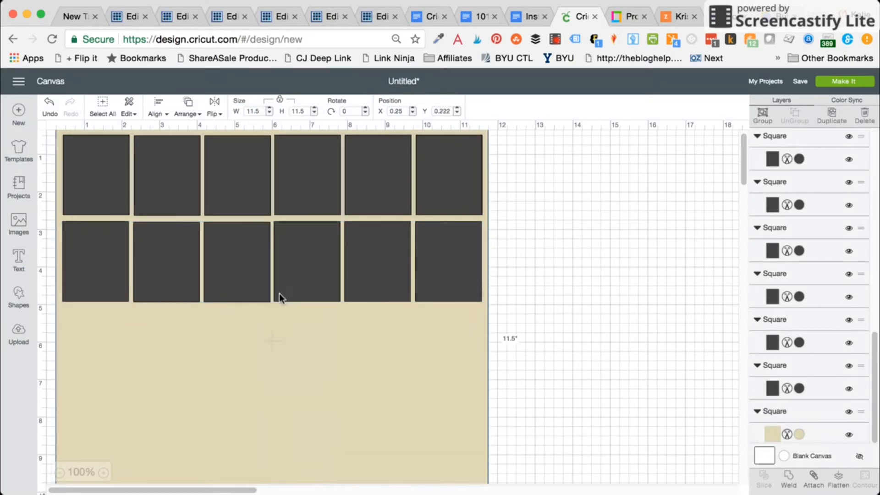
pyautogui.moveTo(238, 211); pyautogui.dragTo(221, 367)
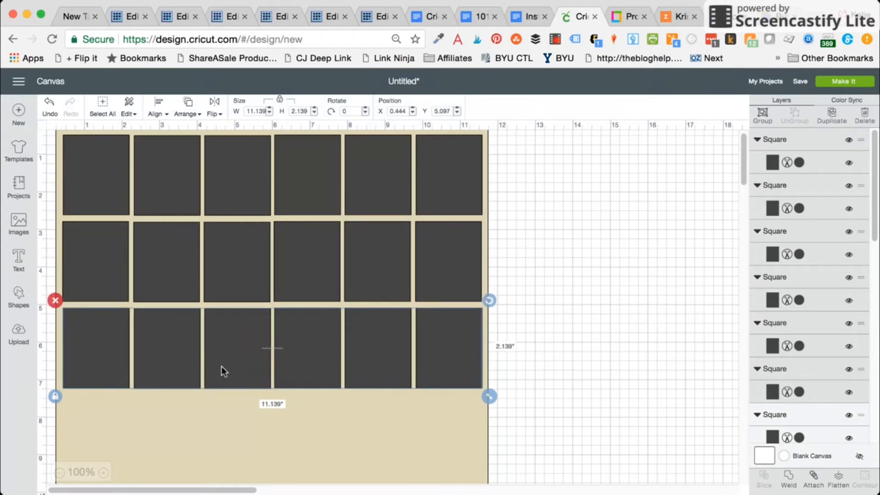
# Paste the rectangle row once more and align it beneath the third row as the fourth row
pyautogui.scroll(-5, 742, 156)
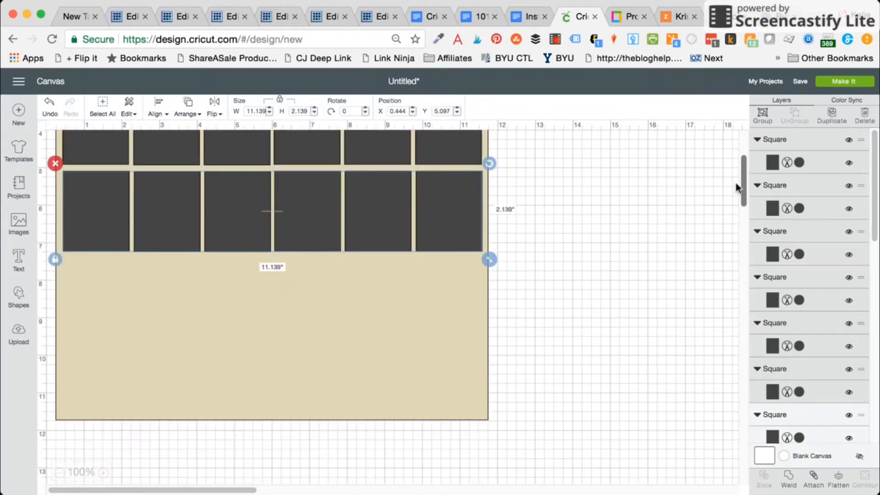
pyautogui.rightClick(244, 186)
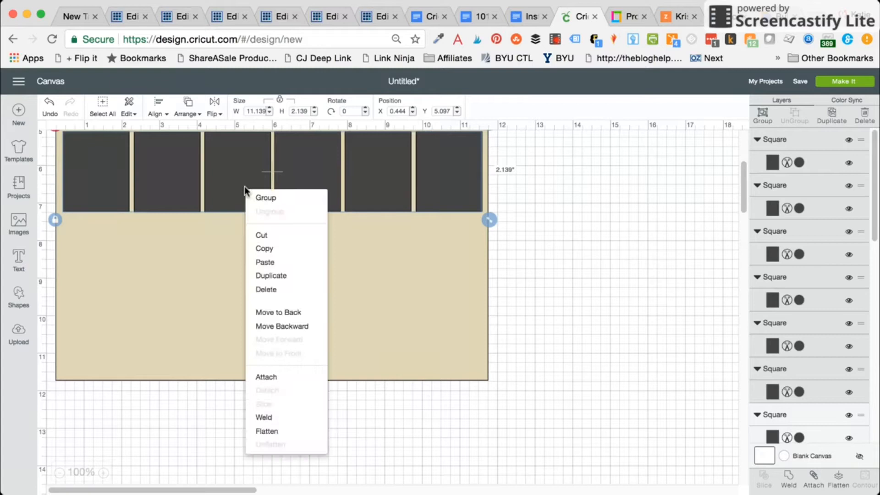
pyautogui.click(280, 262)
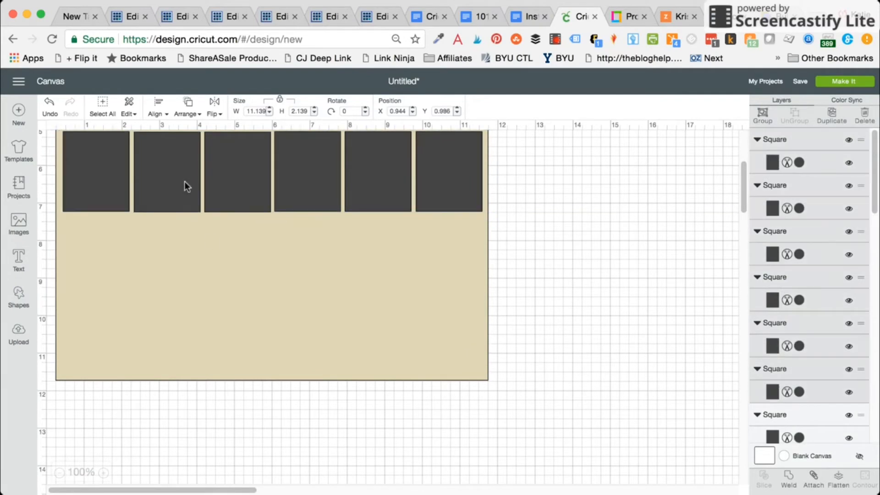
pyautogui.moveTo(745, 204); pyautogui.dragTo(745, 179)
pyautogui.moveTo(247, 184); pyautogui.dragTo(228, 403)
pyautogui.moveTo(741, 156); pyautogui.dragTo(720, 169)
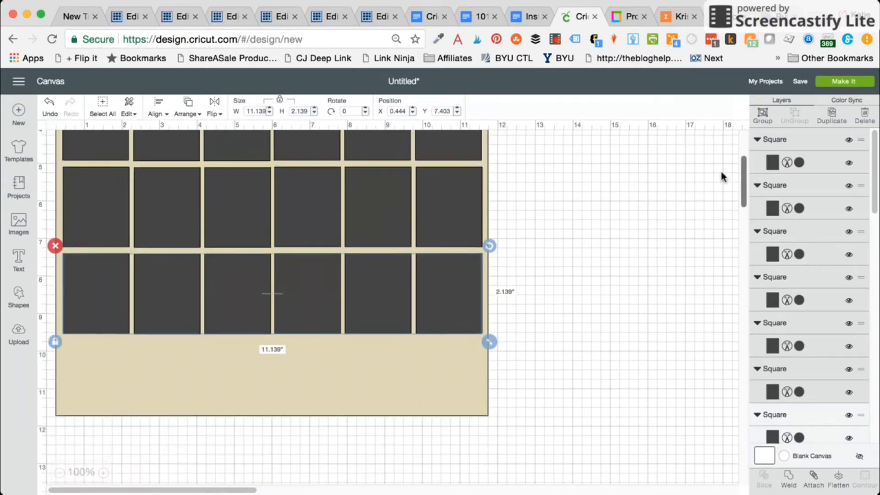
# Add the text "Guess Who", enlarge it to about 8.06 inches wide, and center it in the cream strip below the fourth row
pyautogui.click(20, 265)
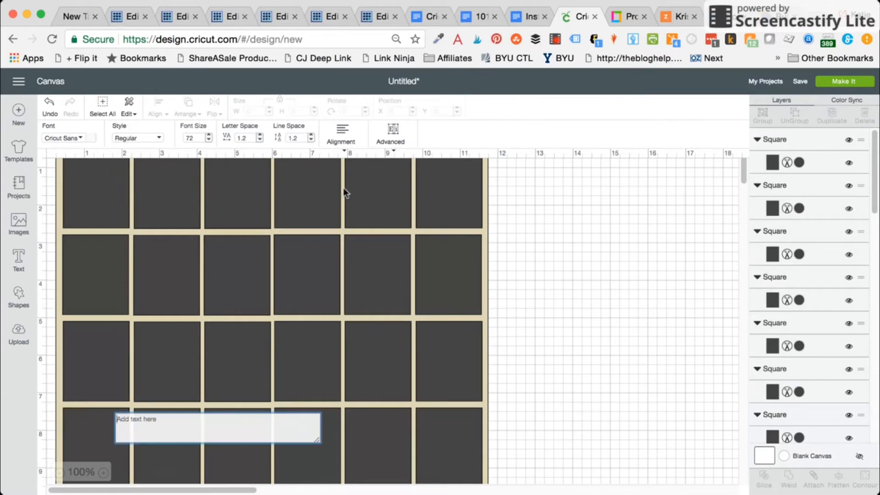
pyautogui.write('Guess Who')
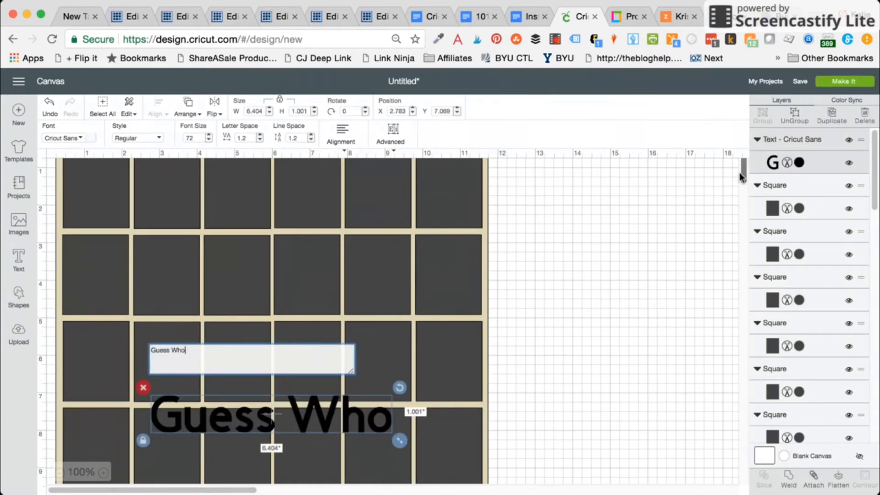
pyautogui.scroll(-5, 740, 188)
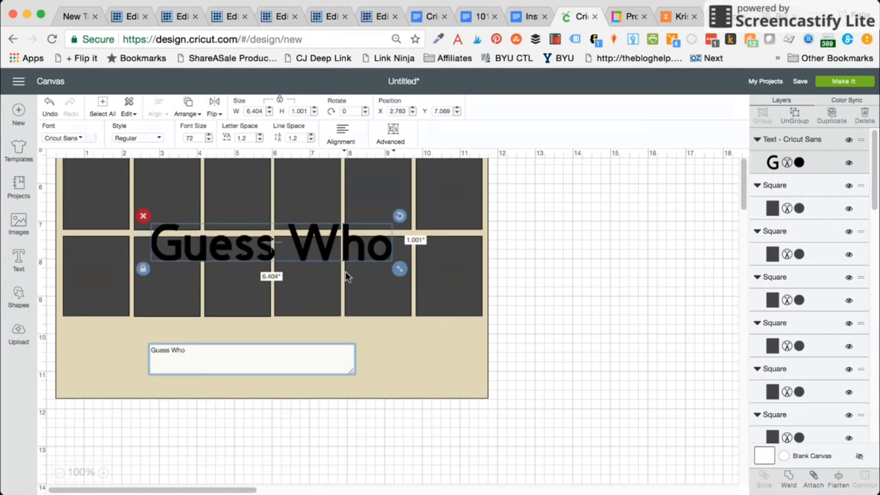
pyautogui.moveTo(311, 252); pyautogui.dragTo(315, 359)
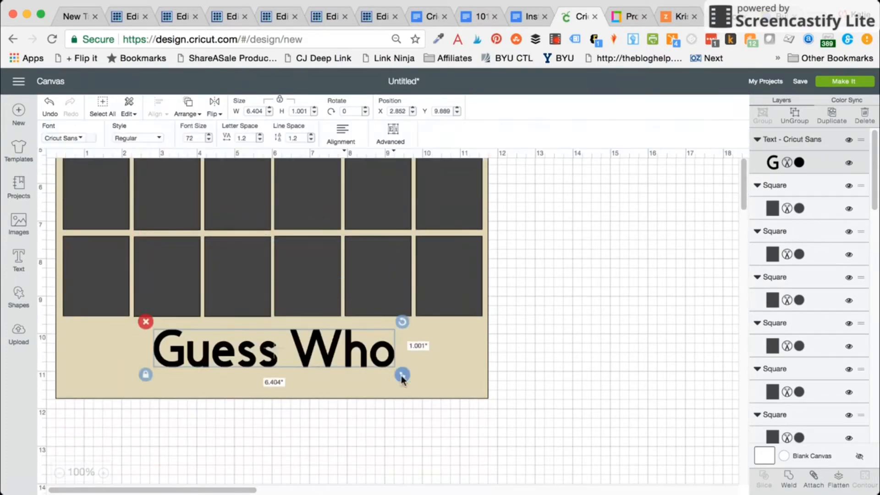
pyautogui.moveTo(403, 375); pyautogui.dragTo(369, 370)
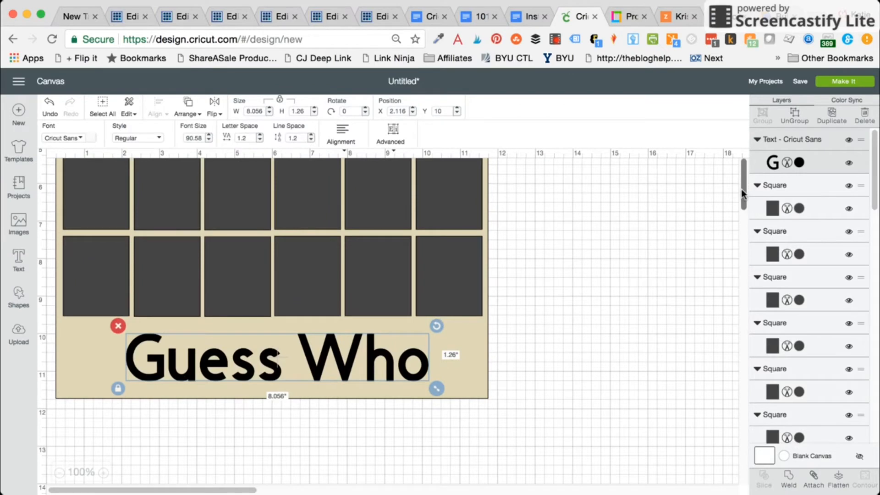
pyautogui.moveTo(741, 188); pyautogui.dragTo(743, 152)
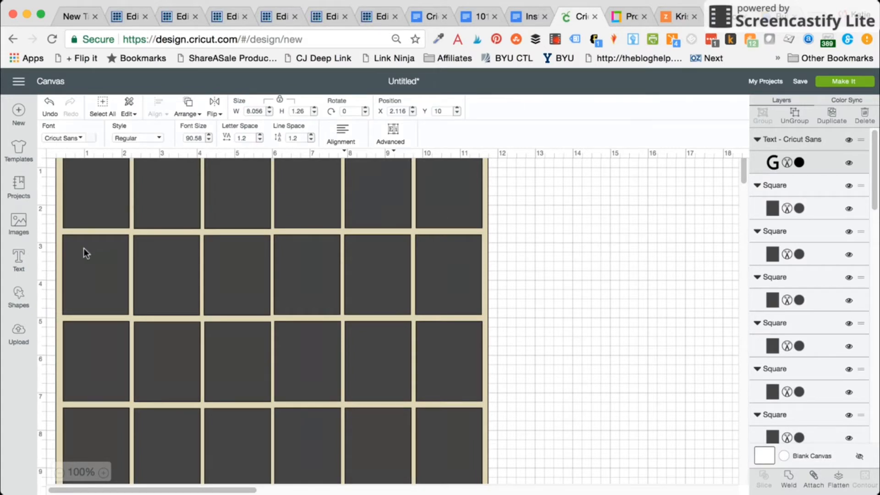
pyautogui.click(18, 342)
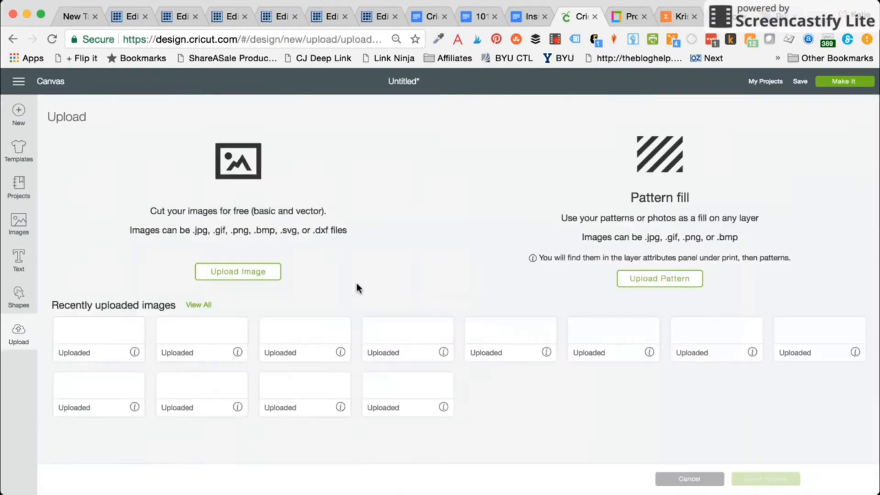
pyautogui.click(265, 273)
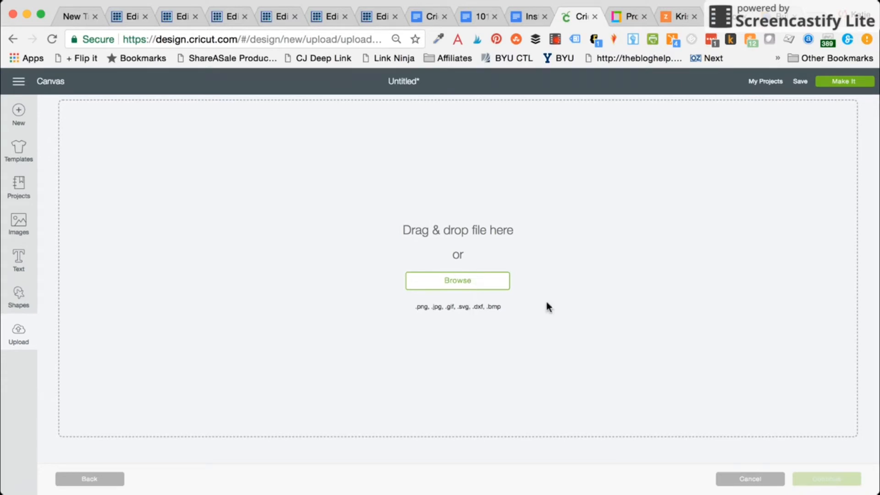
pyautogui.click(748, 480)
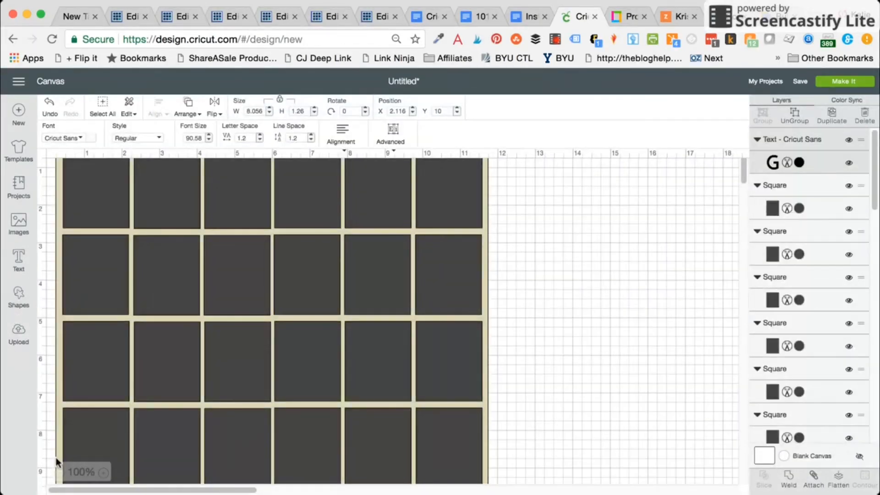
# Insert the uploaded photo of the girl, shrink it to about 1.45 by 1.92 inches and center it on the first row's second rectangle
pyautogui.click(17, 342)
pyautogui.click(763, 481)
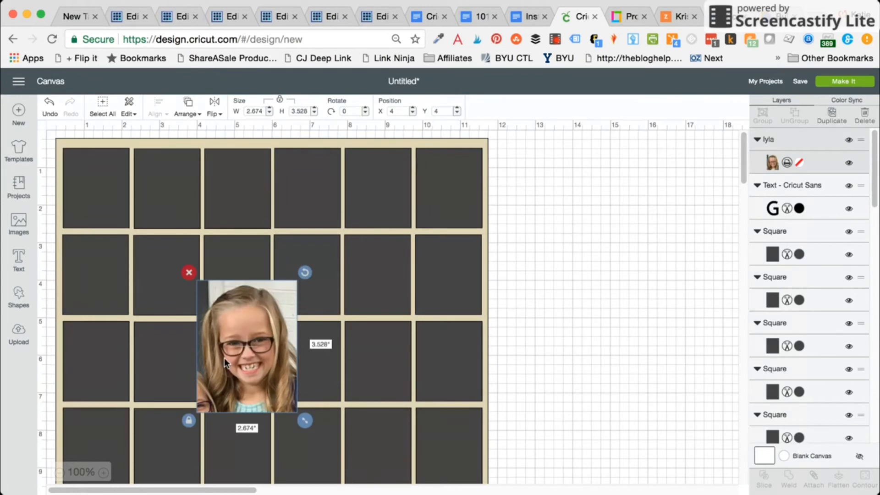
pyautogui.moveTo(274, 384); pyautogui.dragTo(243, 304)
pyautogui.moveTo(273, 337); pyautogui.dragTo(248, 291)
pyautogui.moveTo(196, 250); pyautogui.dragTo(168, 197)
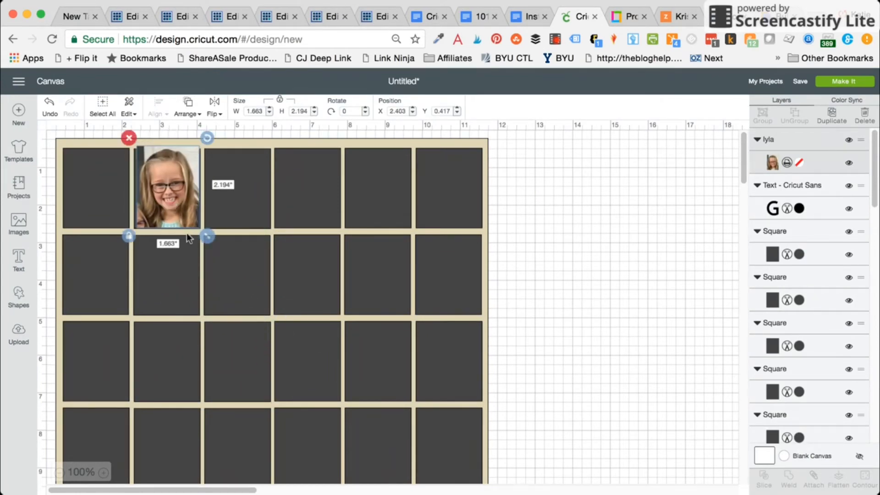
pyautogui.moveTo(206, 236); pyautogui.dragTo(196, 223)
pyautogui.moveTo(171, 177); pyautogui.dragTo(174, 183)
pyautogui.moveTo(200, 231); pyautogui.dragTo(202, 232)
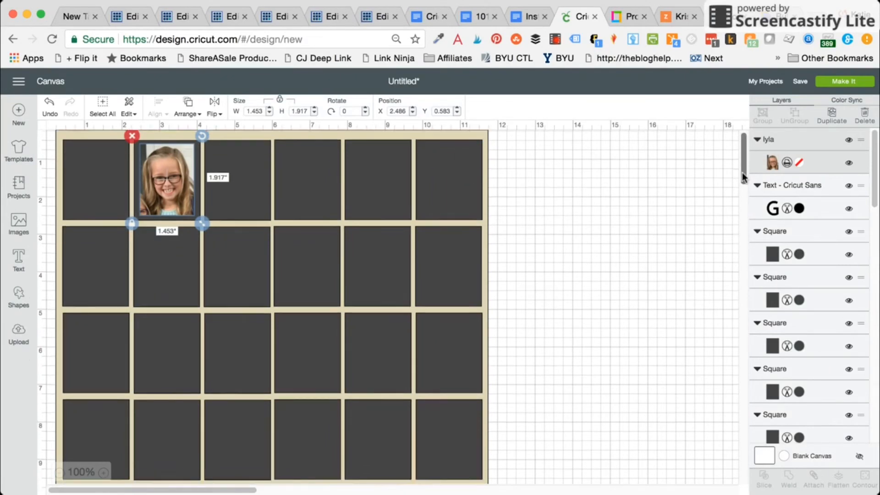
# Try grouping all elements of the board and undo the grouping
pyautogui.scroll(-5, 735, 191)
pyautogui.scroll(4, 733, 188)
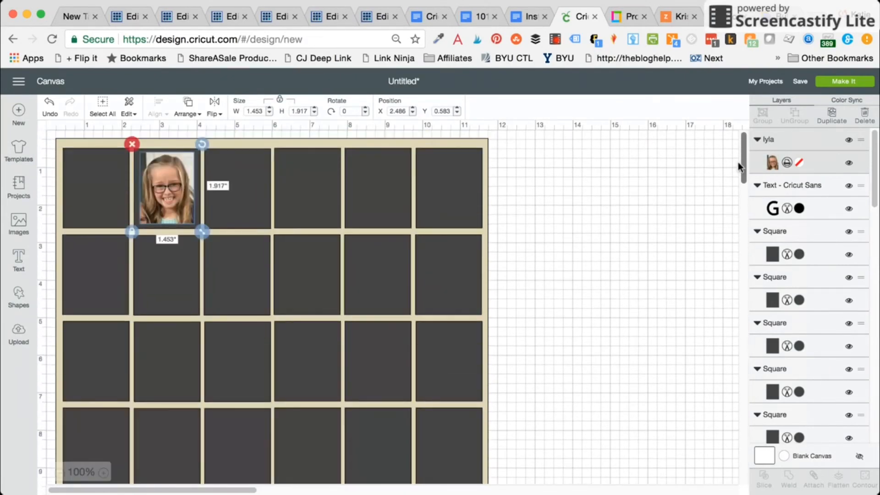
pyautogui.scroll(-3, 730, 174)
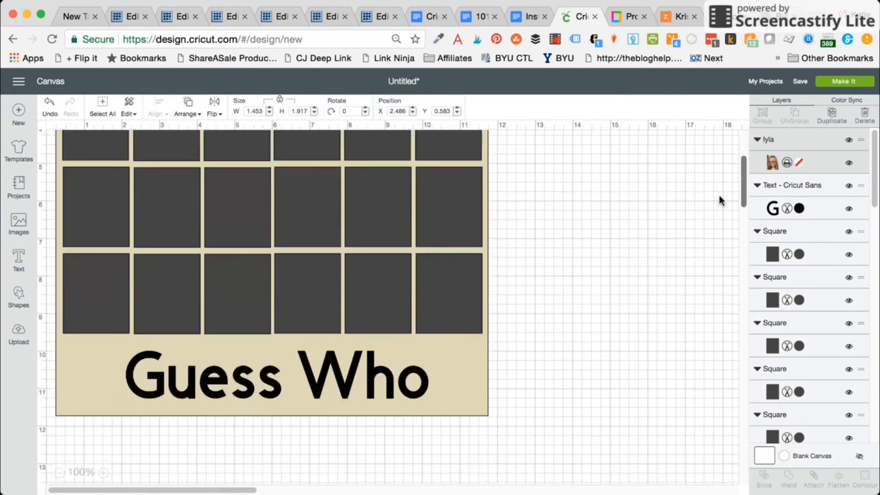
pyautogui.scroll(2, 596, 275)
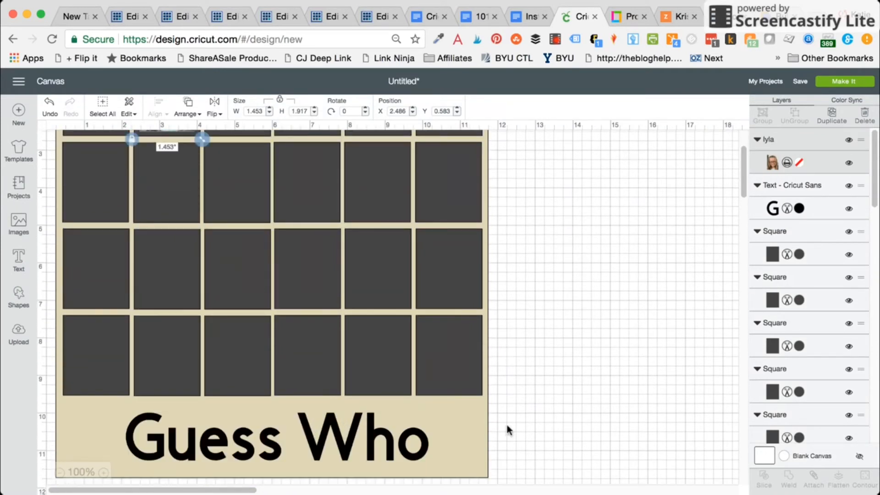
pyautogui.click(102, 105)
pyautogui.click(761, 118)
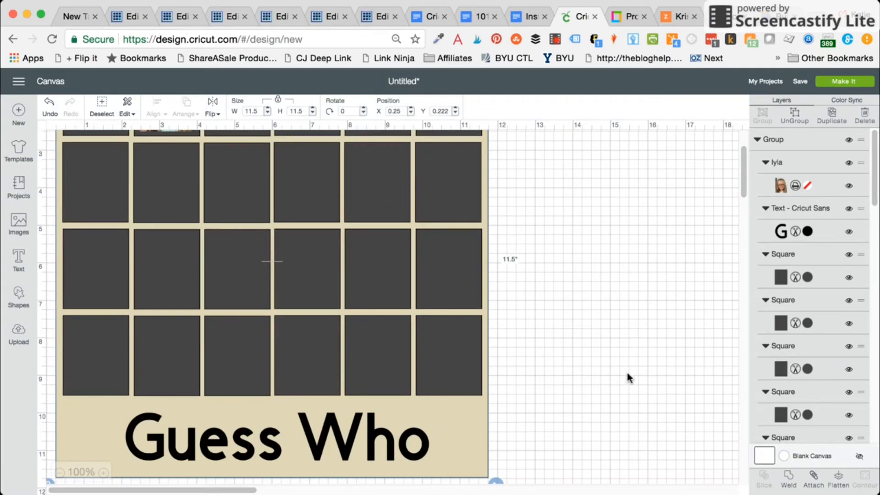
pyautogui.press('super+z')
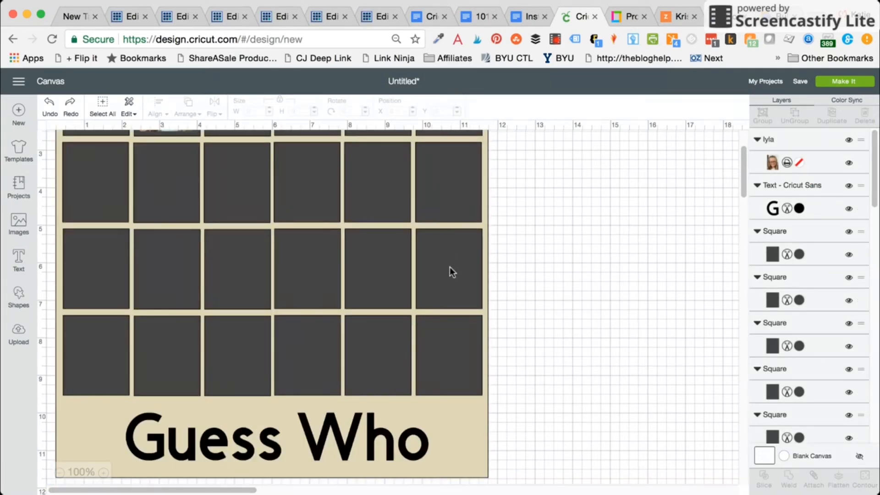
# Inspect the photo layer's print attributes and color options without changing them
pyautogui.moveTo(743, 174); pyautogui.dragTo(744, 143)
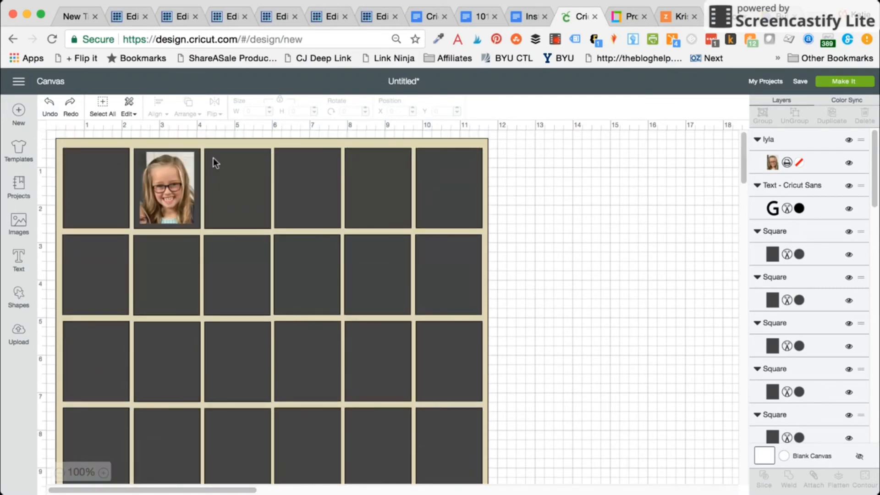
pyautogui.click(809, 167)
pyautogui.click(785, 163)
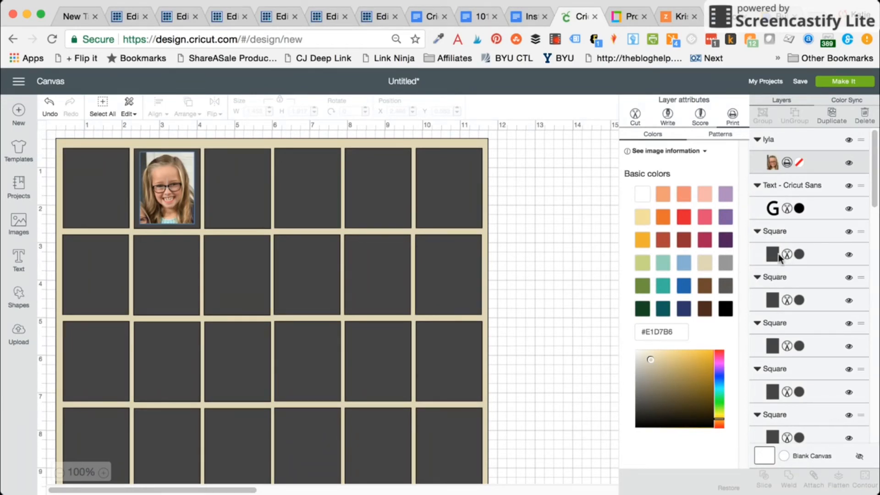
pyautogui.click(573, 255)
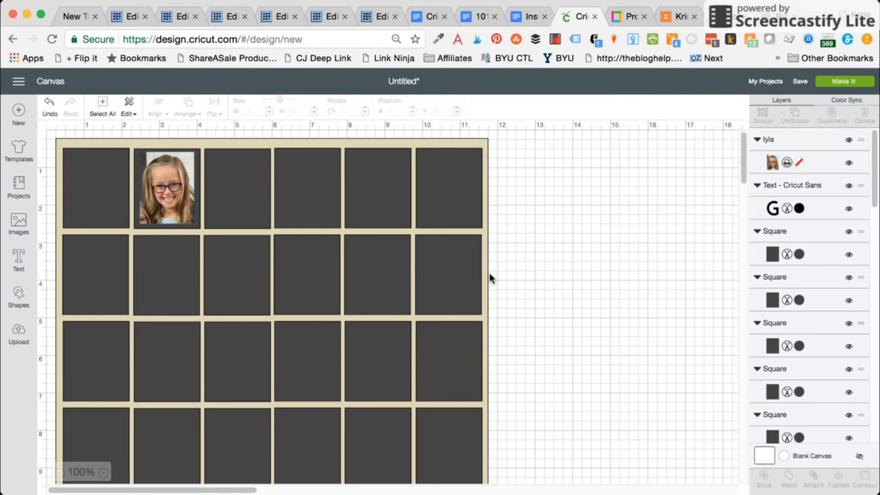
# Group the photo, title, rectangles and background together and send the design to the mat preparation stage
pyautogui.press('super+a')
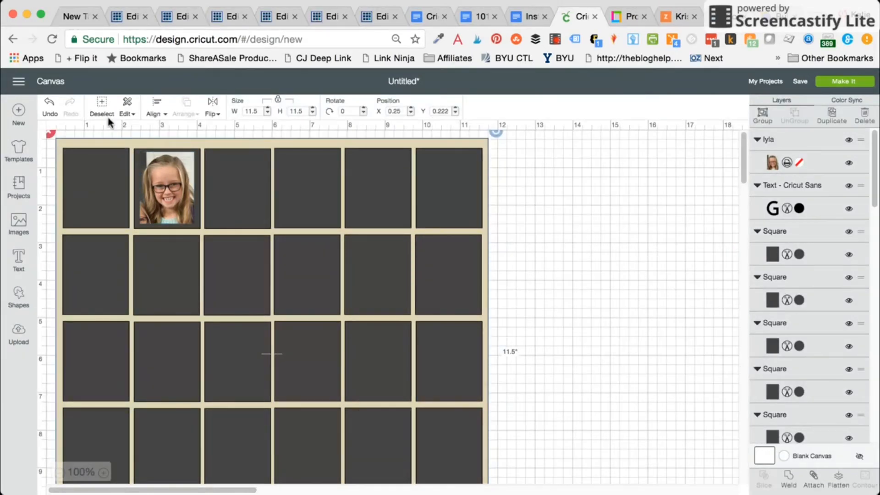
pyautogui.click(763, 121)
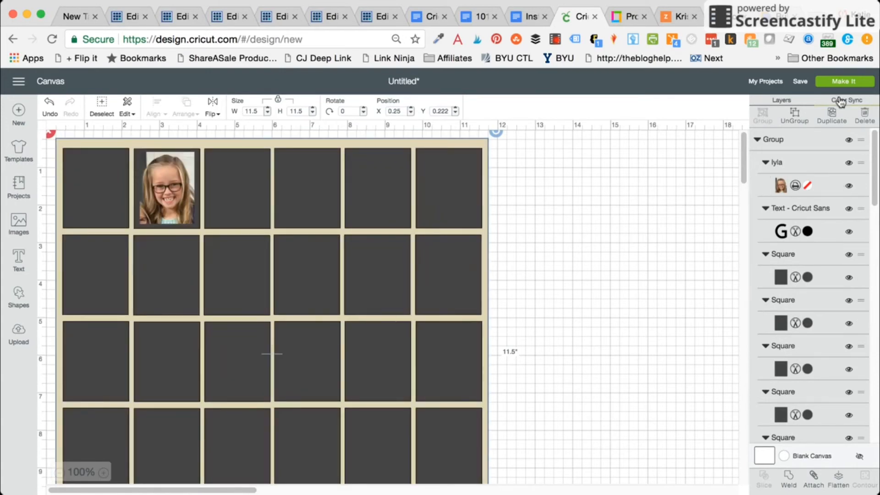
pyautogui.click(845, 82)
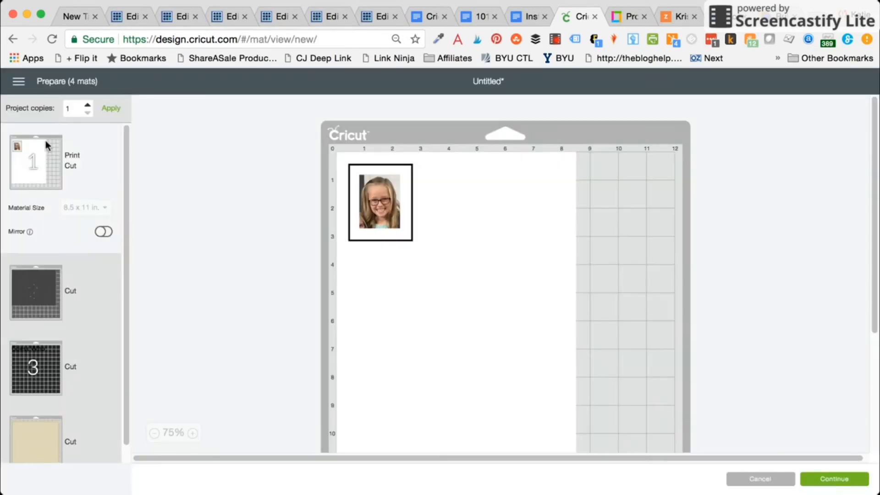
# Set the project copies to 2 and bring up the mat holding the dark rectangles
pyautogui.click(87, 105)
pyautogui.scroll(-3, 875, 172)
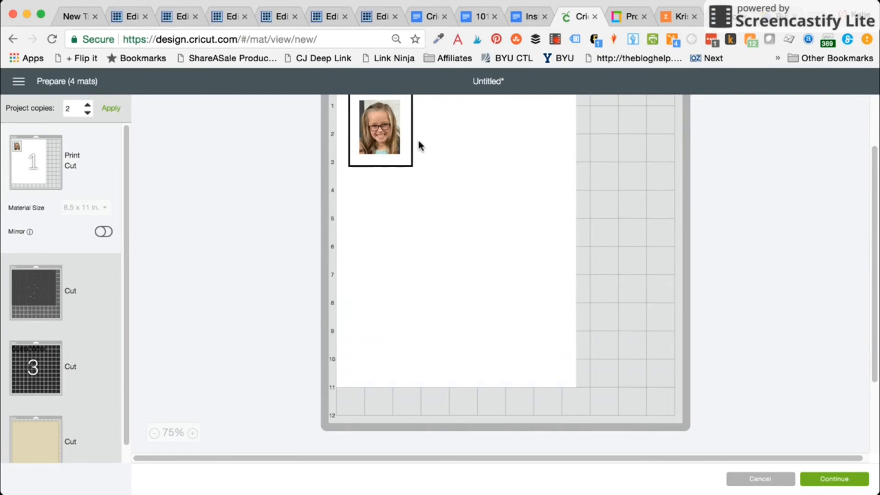
pyautogui.click(55, 305)
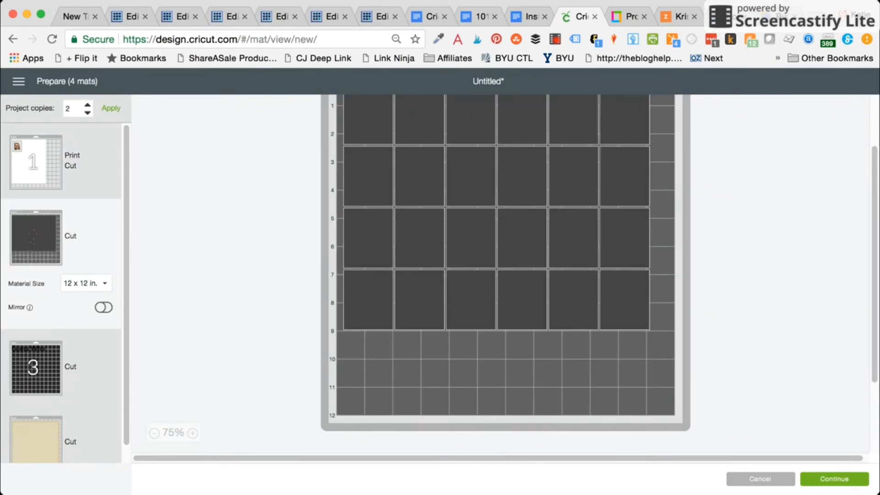
pyautogui.scroll(3, 872, 200)
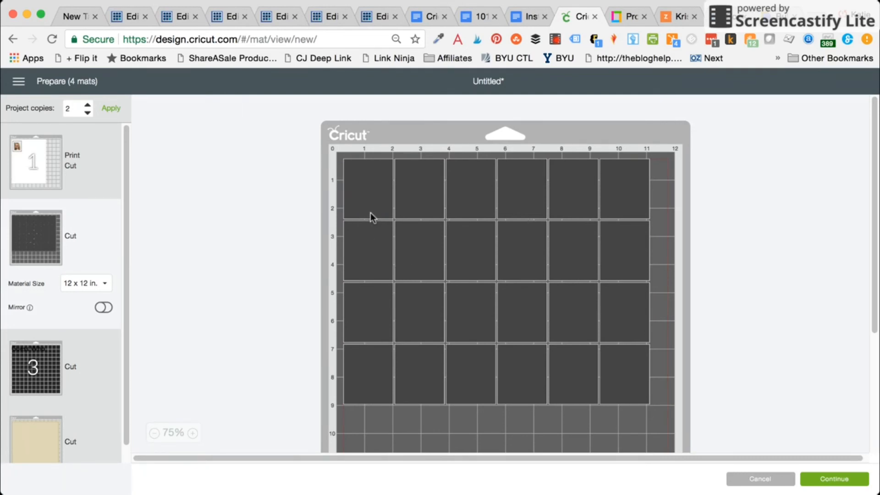
# View the destination mats offered for moving the second row's first rectangle, leaving it on its current mat
pyautogui.click(365, 237)
pyautogui.click(336, 216)
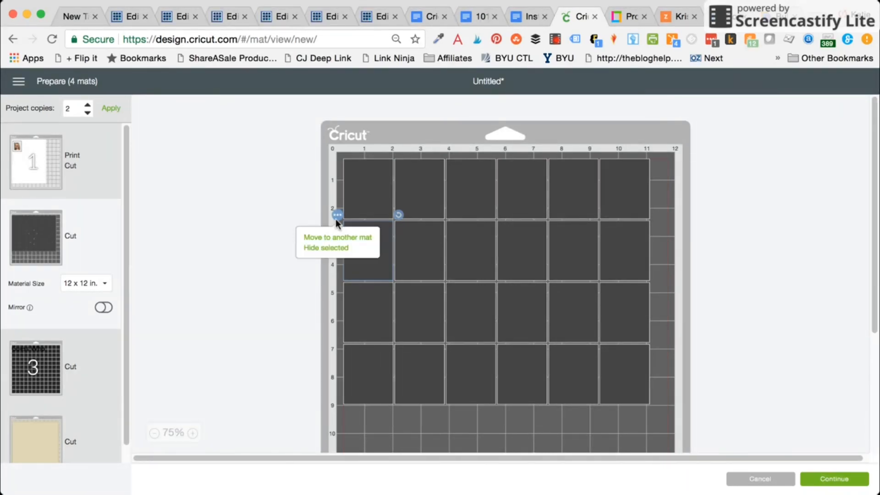
pyautogui.click(337, 237)
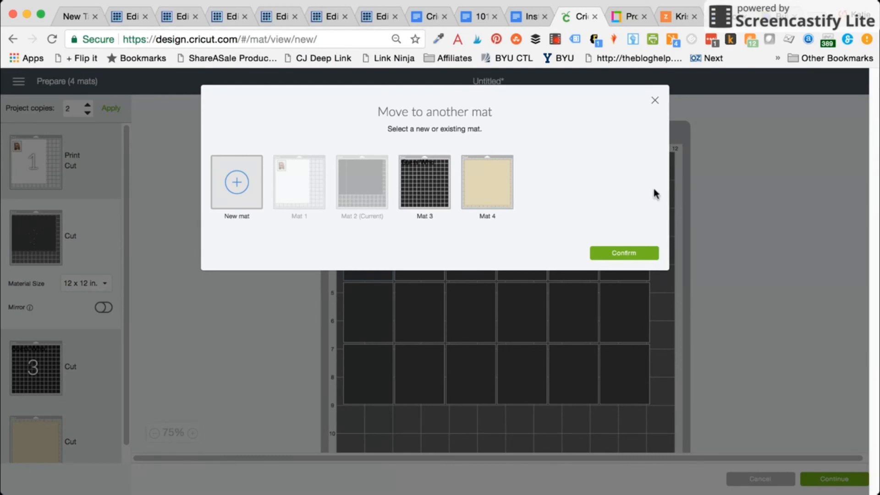
pyautogui.click(655, 100)
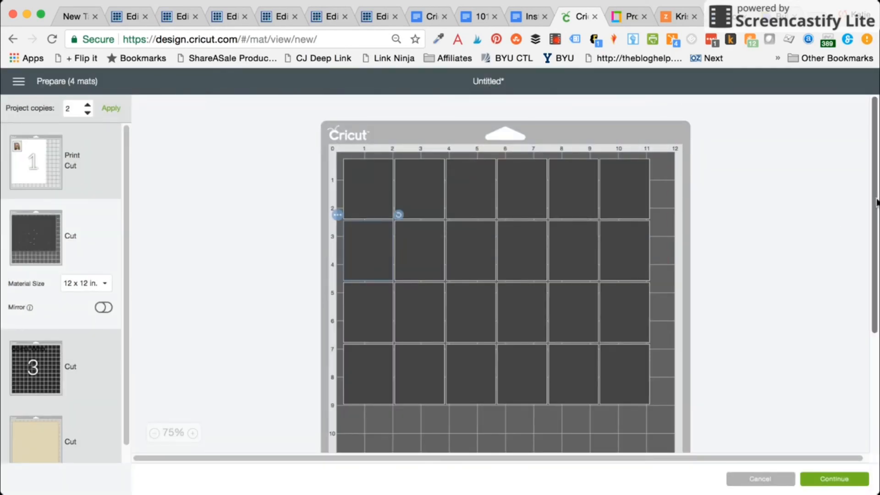
# Review the dark rectangles' mat and the list of mats, and continue to the machine connection stage
pyautogui.moveTo(875, 201); pyautogui.dragTo(857, 242)
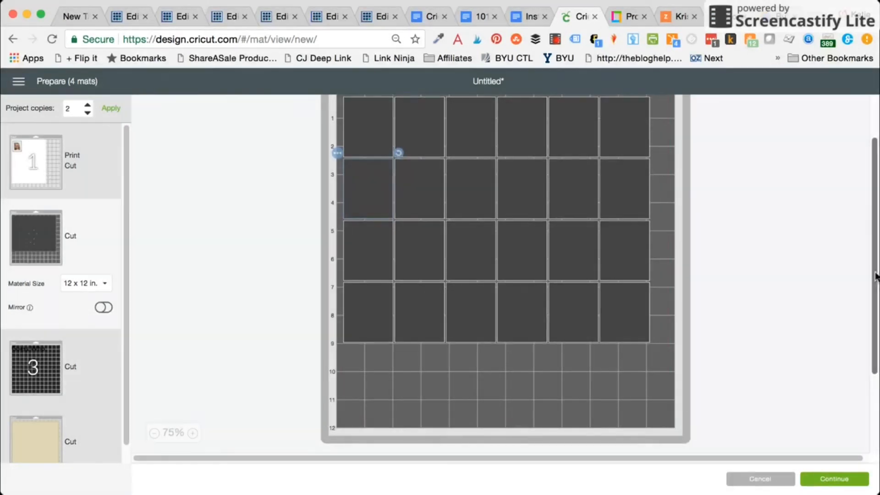
pyautogui.moveTo(875, 273); pyautogui.dragTo(854, 206)
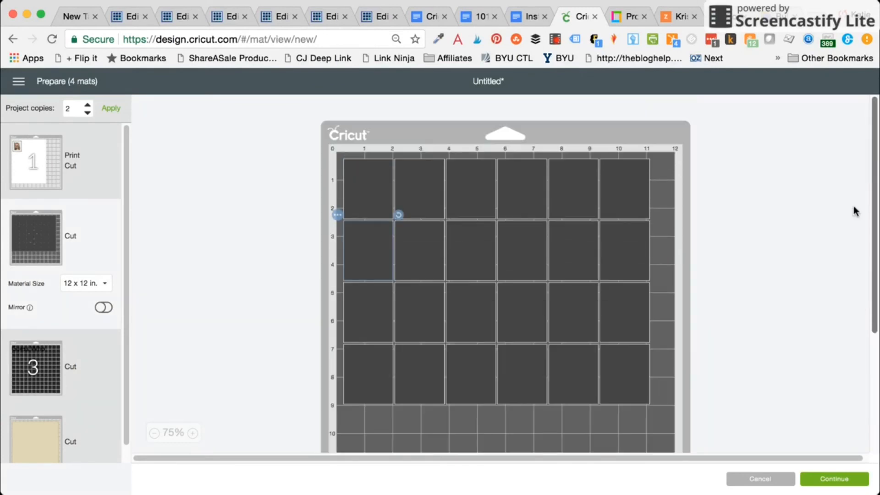
pyautogui.scroll(-1, 125, 335)
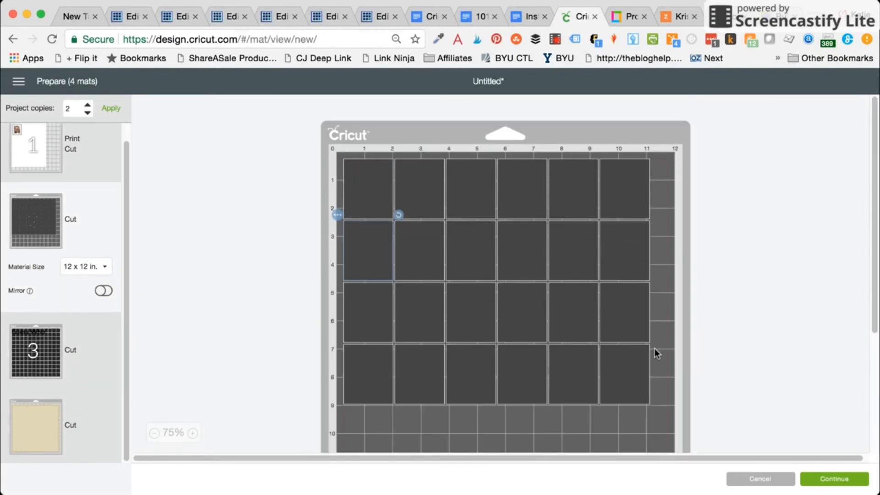
pyautogui.click(820, 480)
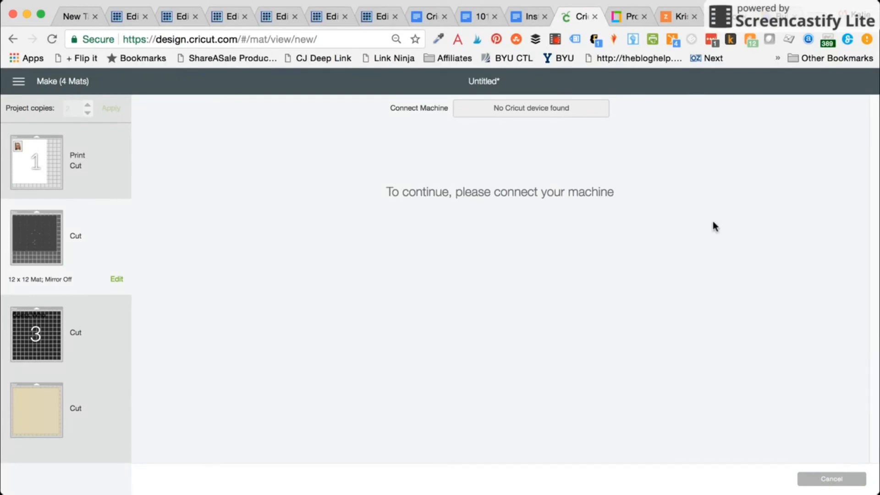